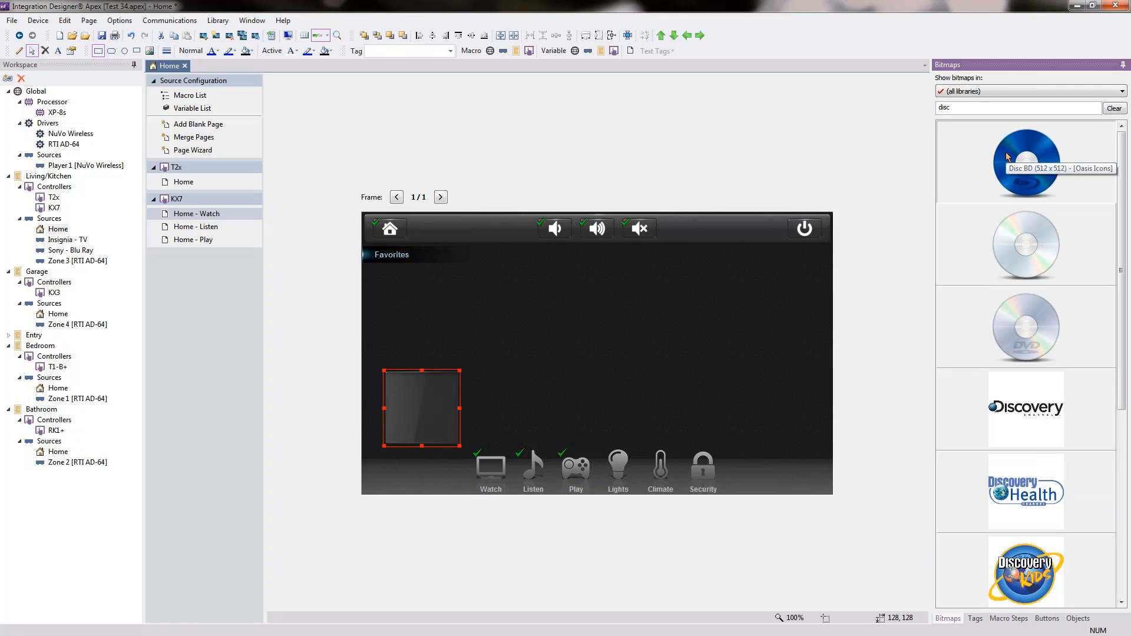
# Apply the Disc BD bitmap from Oasis Icons to the square button on the KX7 Home - Watch page
pyautogui.moveTo(1007, 156); pyautogui.dragTo(433, 410)
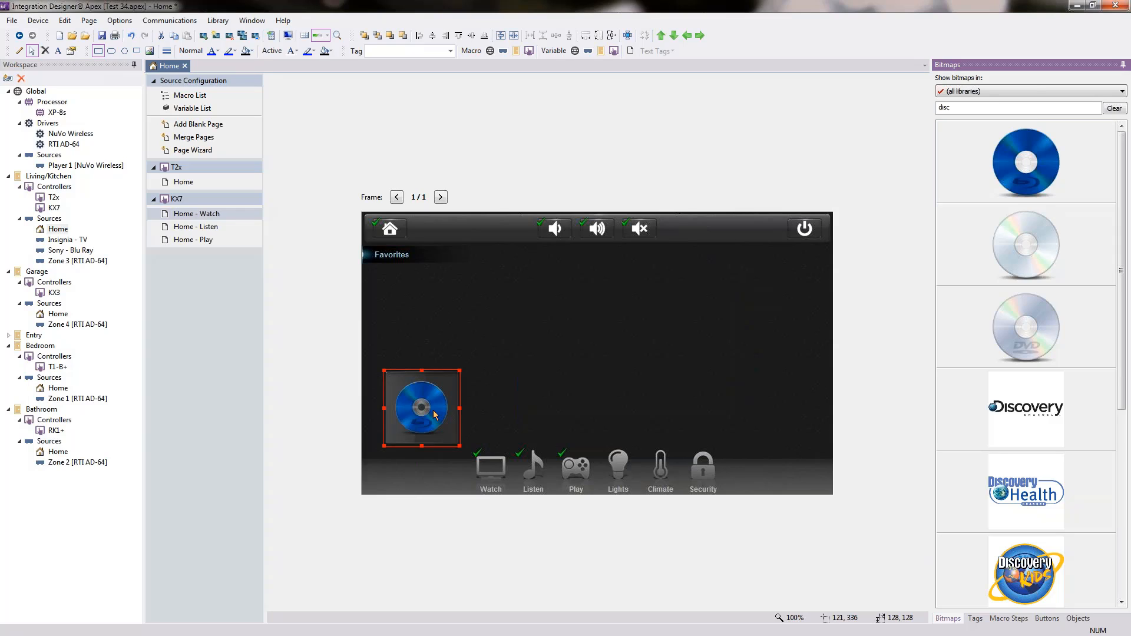
pyautogui.click(511, 389)
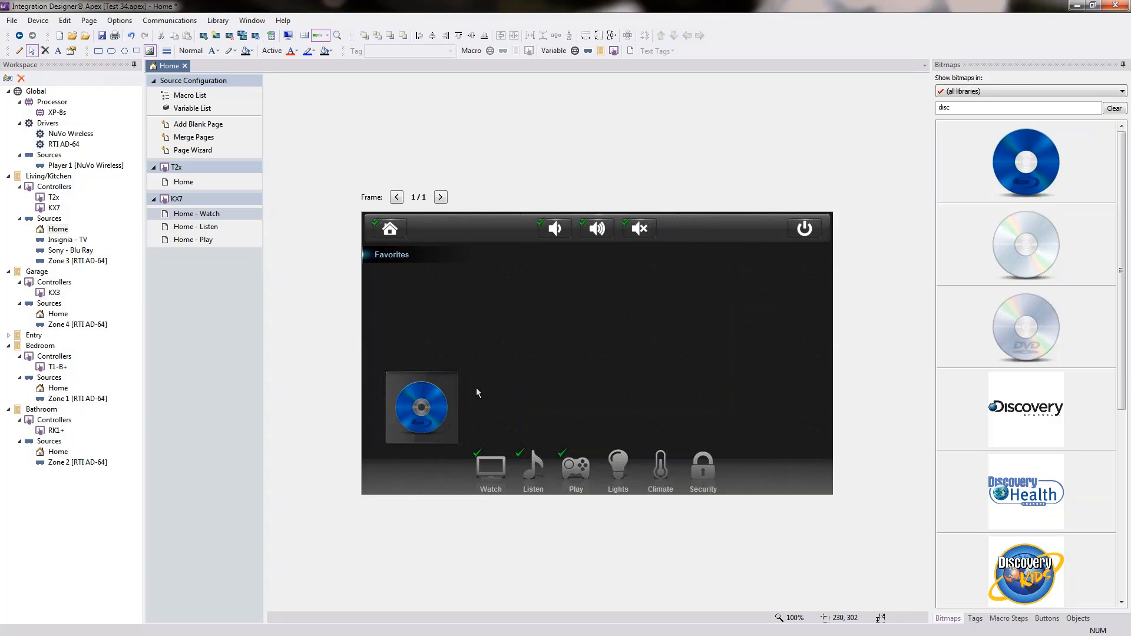
pyautogui.click(446, 392)
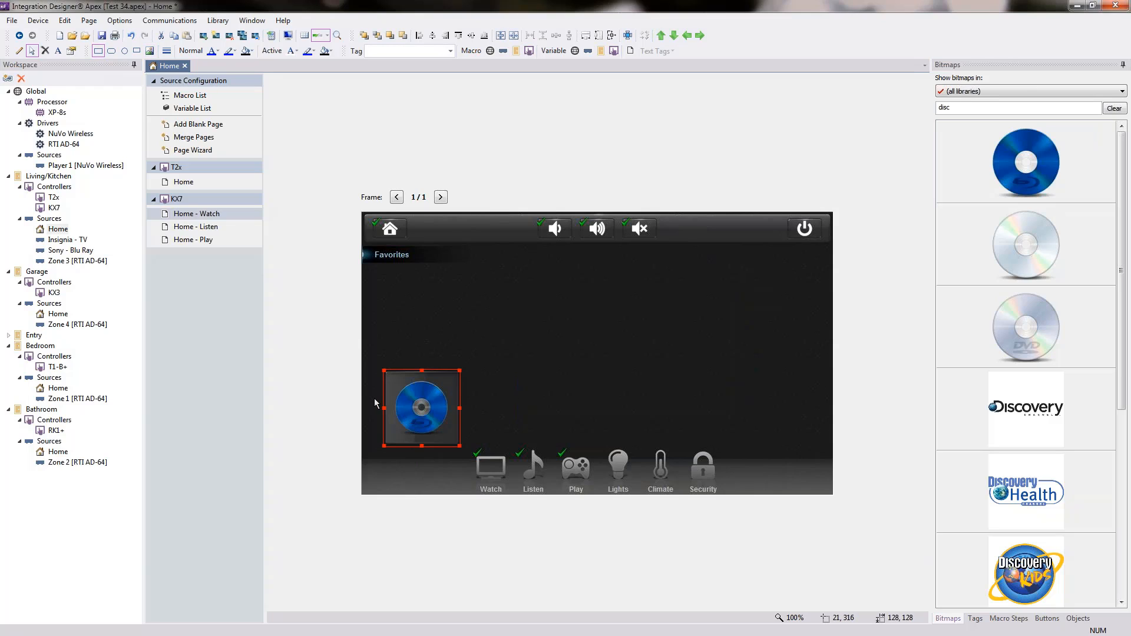
# Duplicate the Blu-ray disc button beside the original and enlarge the copy to about 293 × 317
pyautogui.moveTo(426, 408); pyautogui.dragTo(510, 409)
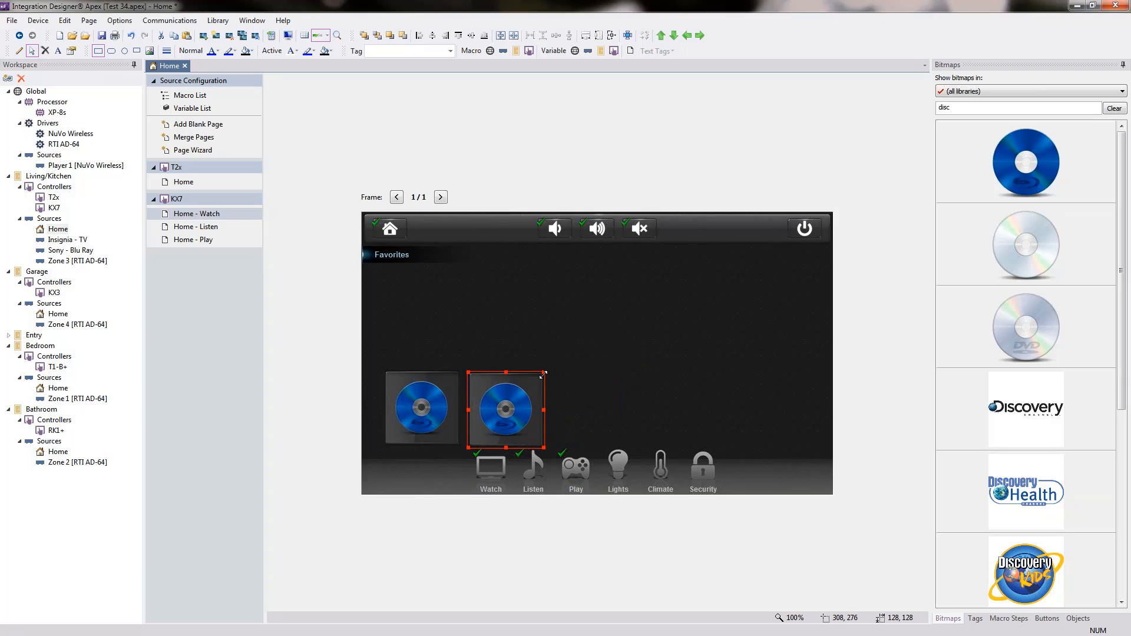
pyautogui.moveTo(543, 373); pyautogui.dragTo(647, 249)
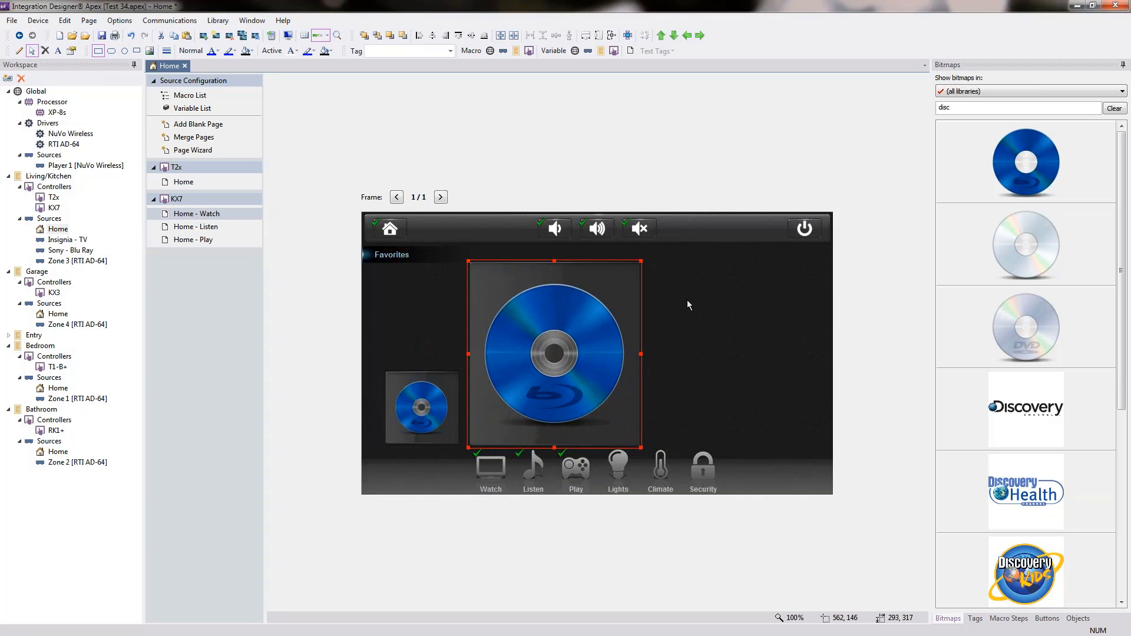
# Duplicate the enlarged disc button on its right side and shrink the copy to about 83 × 74
pyautogui.keyDown('ctrl'); pyautogui.moveTo(542, 337); pyautogui.dragTo(713, 344); pyautogui.keyUp('ctrl')
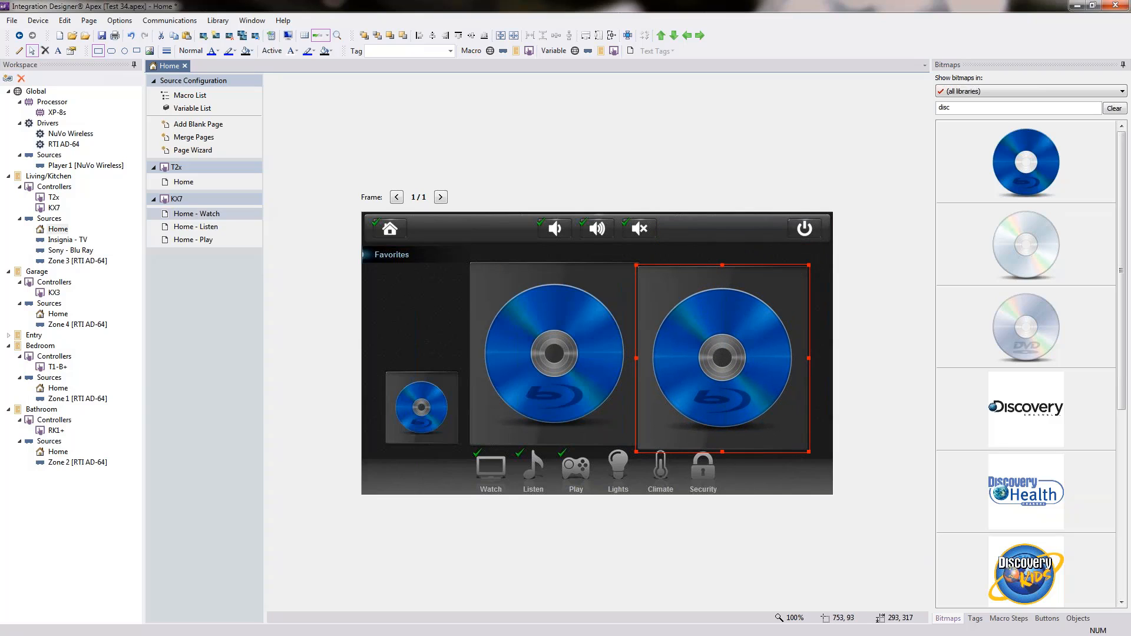
pyautogui.moveTo(811, 264); pyautogui.dragTo(664, 402)
pyautogui.click(765, 397)
pyautogui.click(706, 344)
pyautogui.click(580, 334)
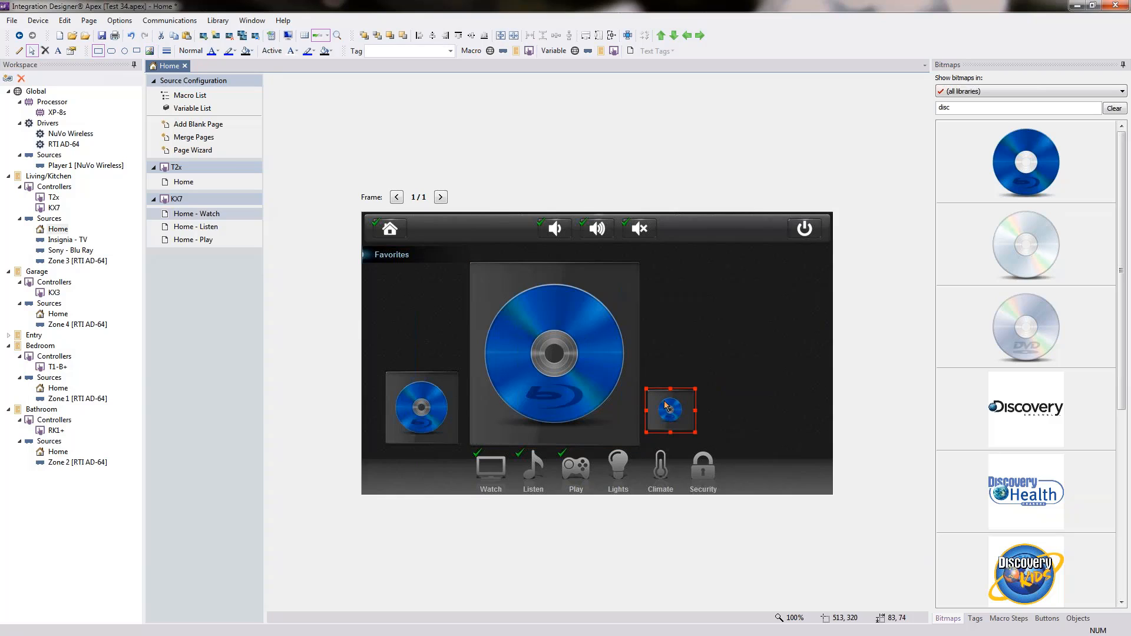
# Replace the upper-left grid button on the T2x Home page with a pasted small disc button sized about 71 × 67
pyautogui.click(195, 213)
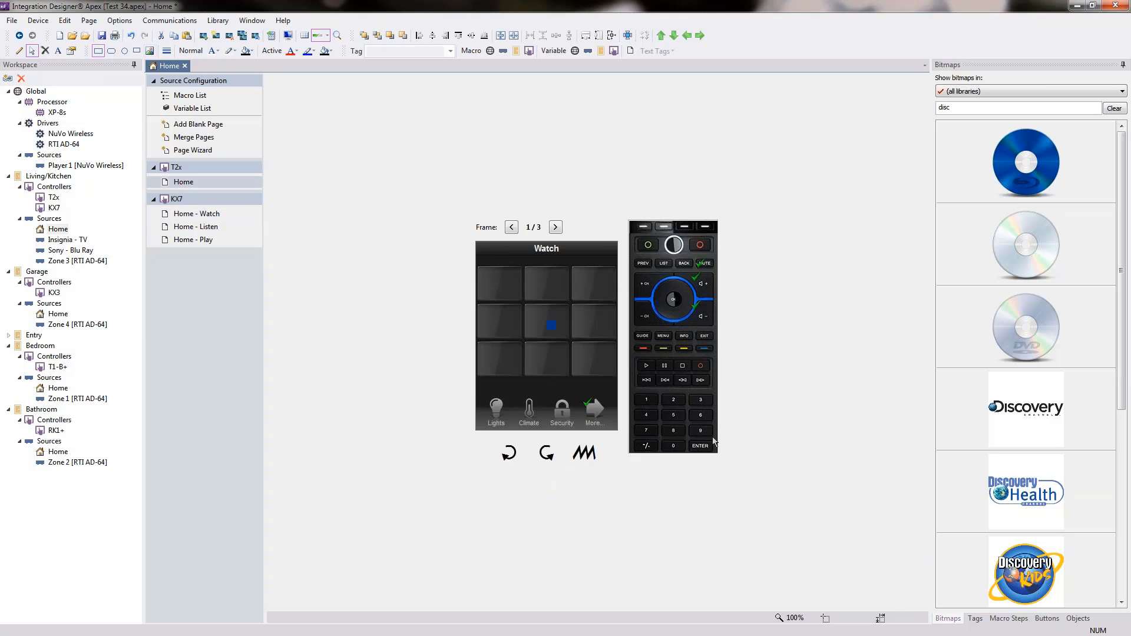
pyautogui.click(514, 295)
pyautogui.hotkey('ctrl', 'v')
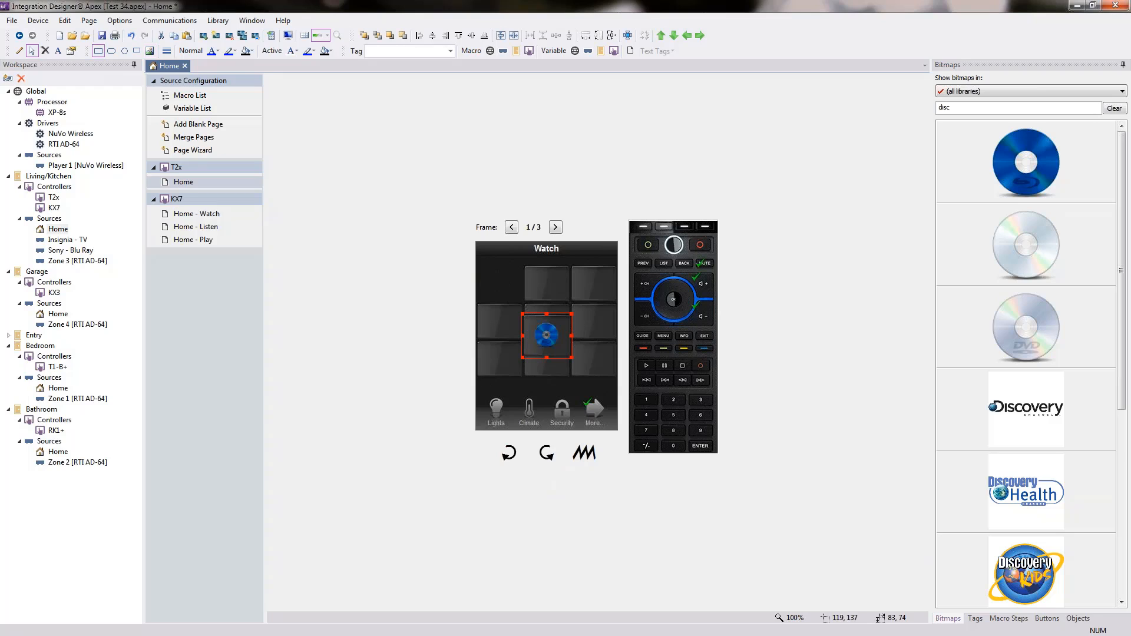
pyautogui.moveTo(540, 321); pyautogui.dragTo(510, 281)
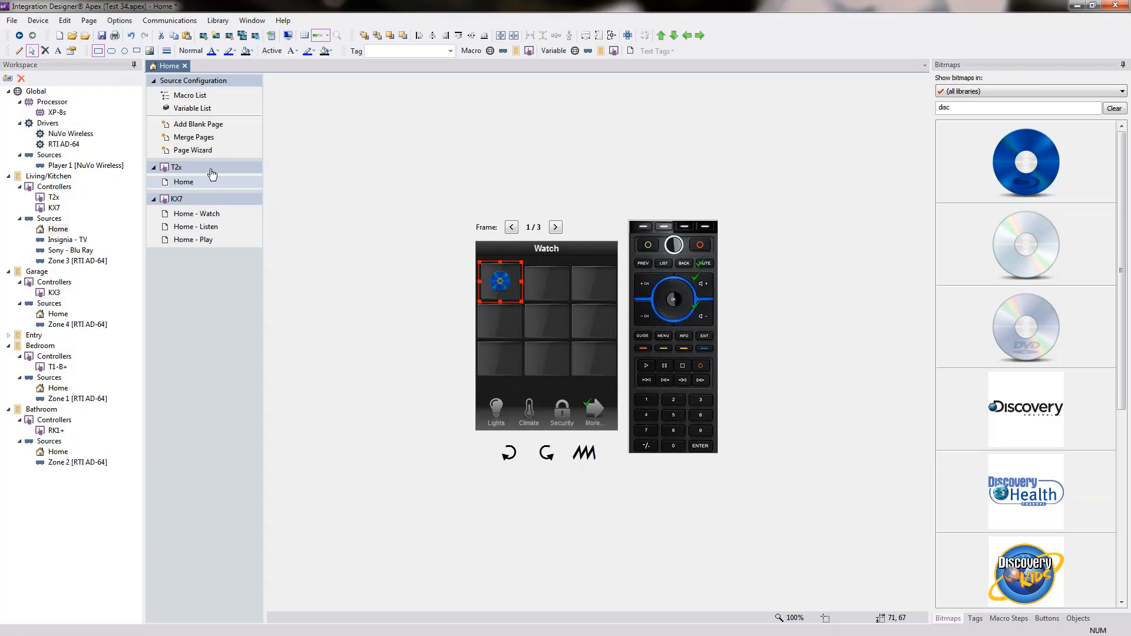
# Return to the KX7 Home - Watch page and move the smallest disc button slightly lower
pyautogui.click(209, 214)
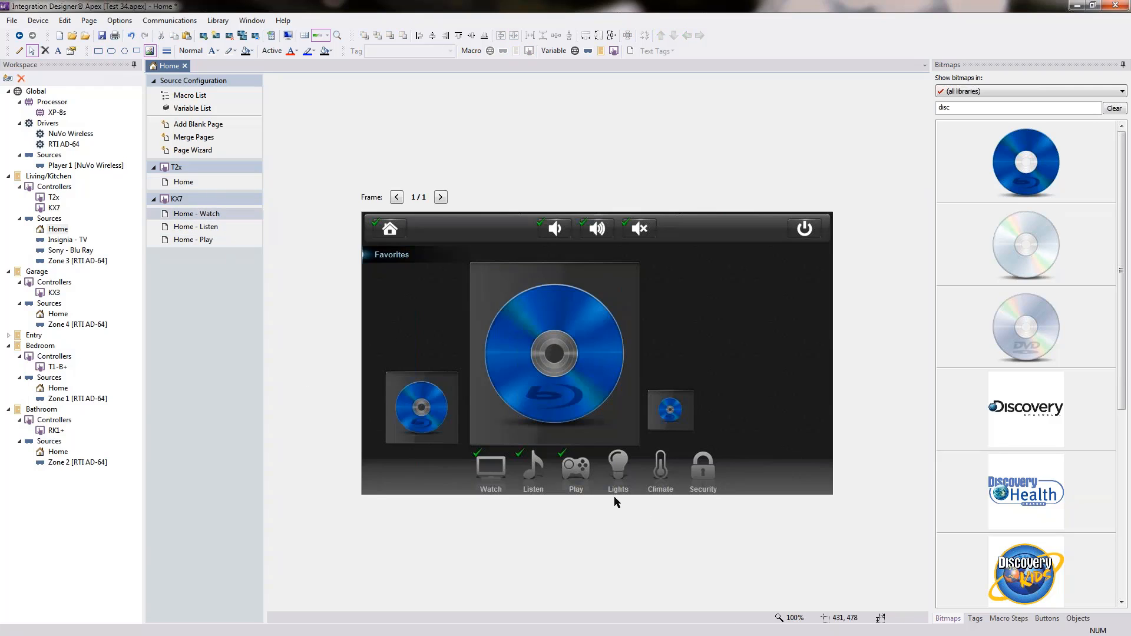
pyautogui.moveTo(687, 406); pyautogui.dragTo(685, 417)
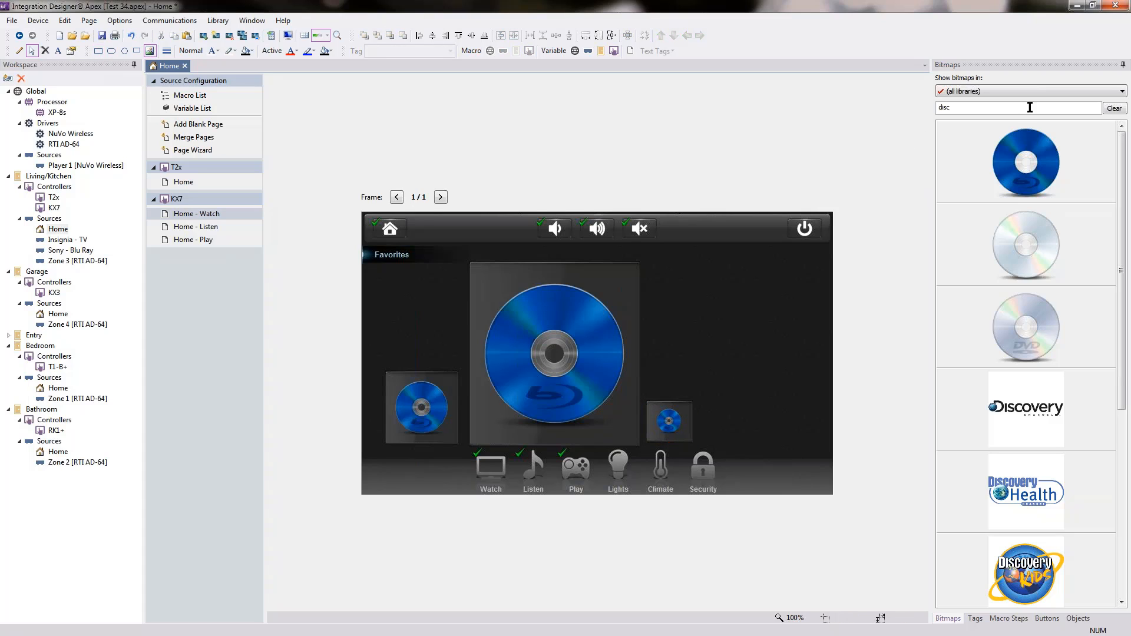
# Search the bitmap libraries for "cnn" and apply the CNN channel icon to the large disc button
pyautogui.click(968, 108)
pyautogui.write('cnn')
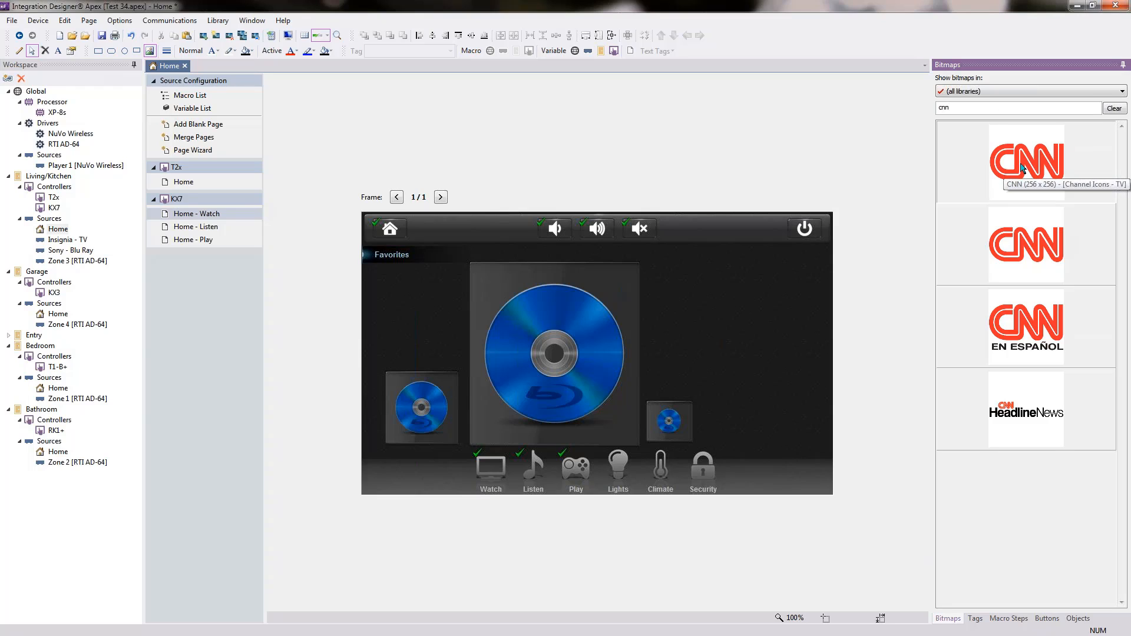
pyautogui.click(1003, 167)
pyautogui.moveTo(1004, 171); pyautogui.dragTo(557, 368)
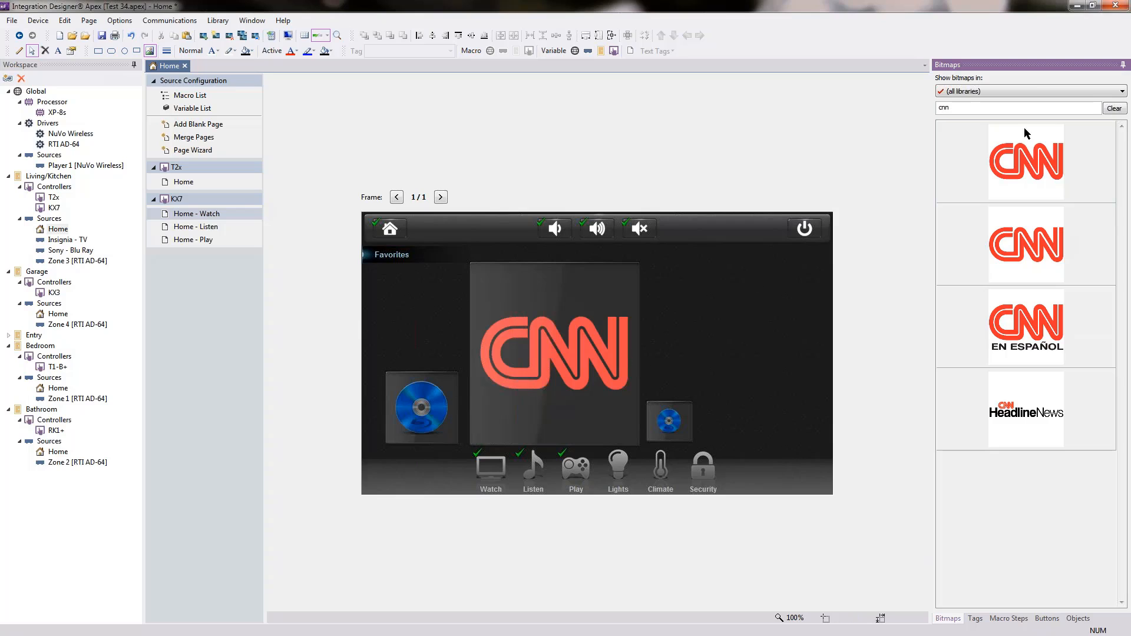
# Search the bitmaps for "mtv" and apply the MTV 2 icon to the large button, followed by the MTV U icon
pyautogui.doubleClick(1020, 108)
pyautogui.press('BackSpace')
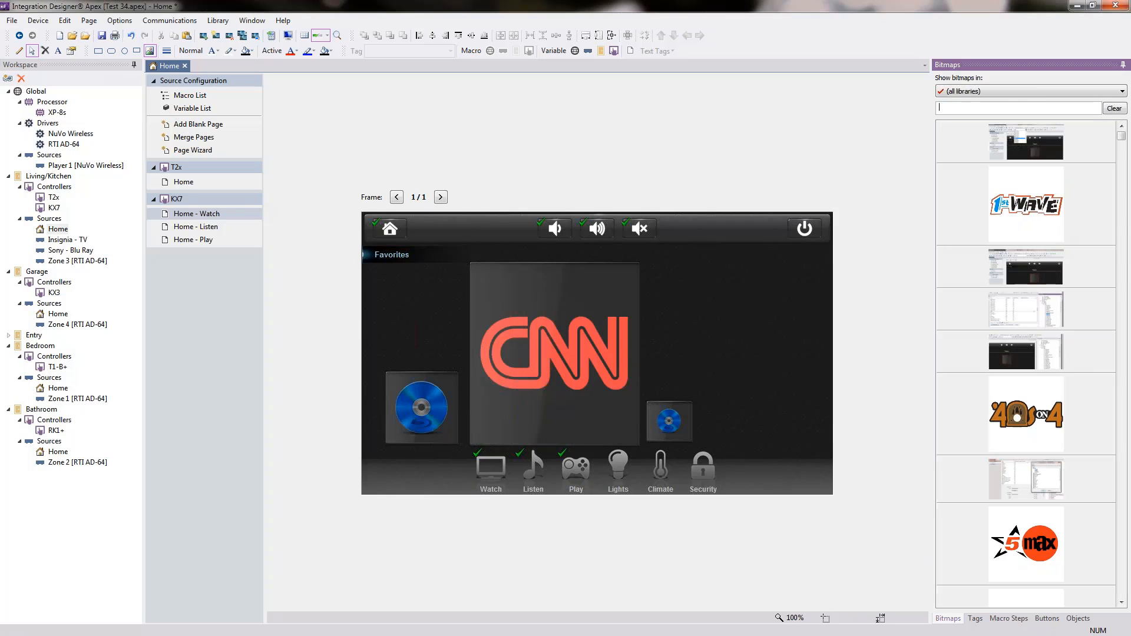
pyautogui.write('mtv')
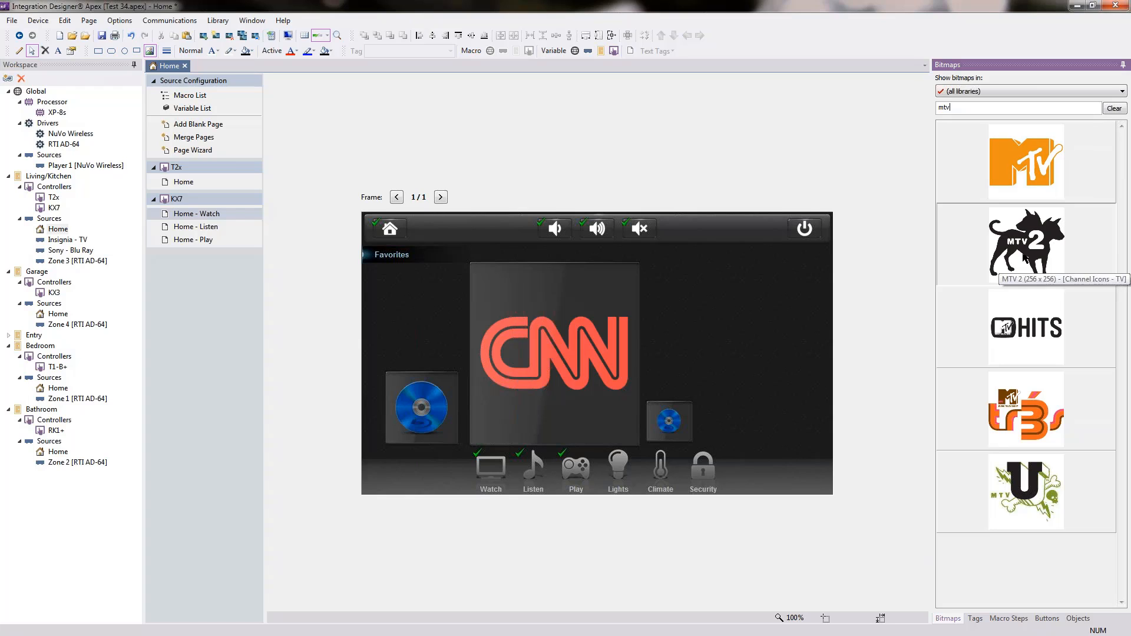
pyautogui.moveTo(1027, 262); pyautogui.dragTo(624, 371)
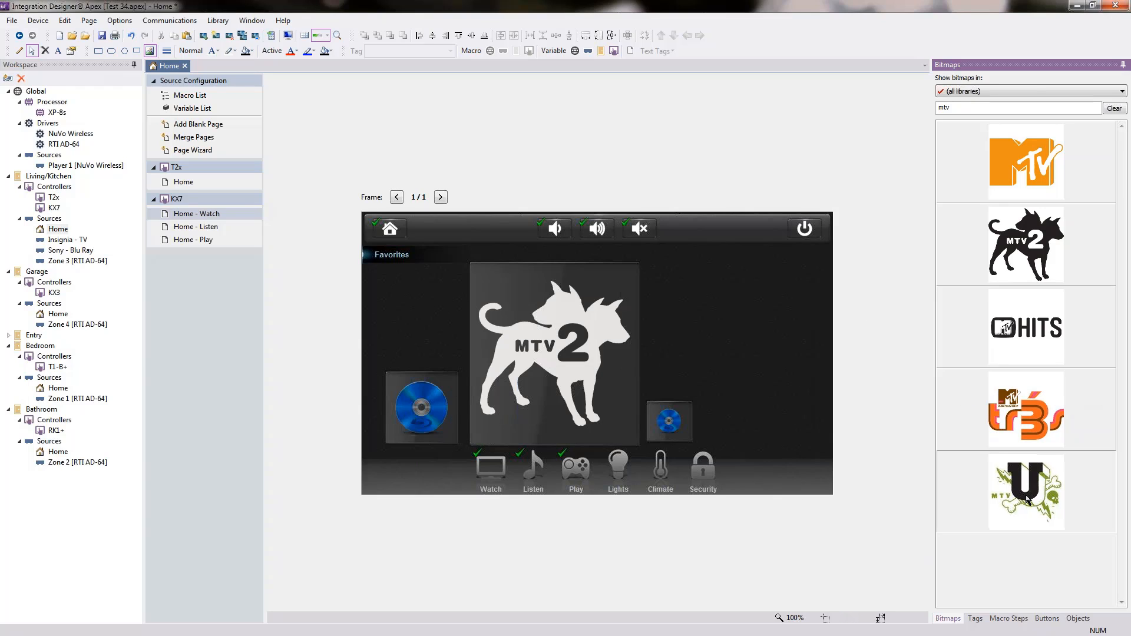
pyautogui.moveTo(1038, 487); pyautogui.dragTo(553, 396)
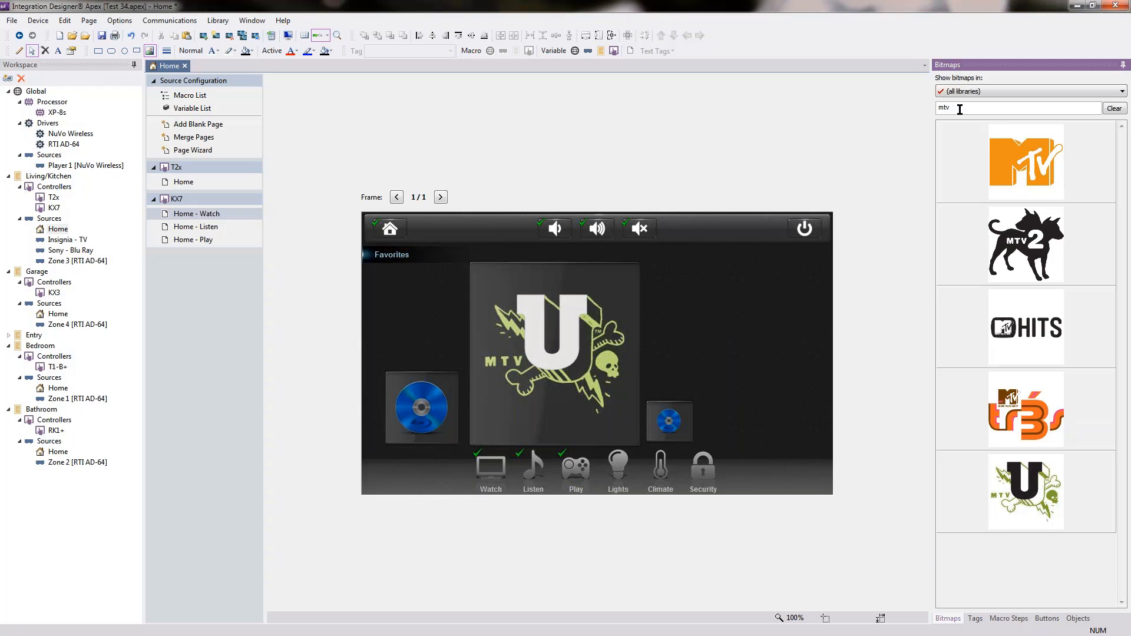
# Search the bitmaps for "button", place the dark rounded square near the page's upper right, and resize it to about 124 × 110
pyautogui.moveTo(959, 109); pyautogui.dragTo(878, 106)
pyautogui.press('BackSpace')
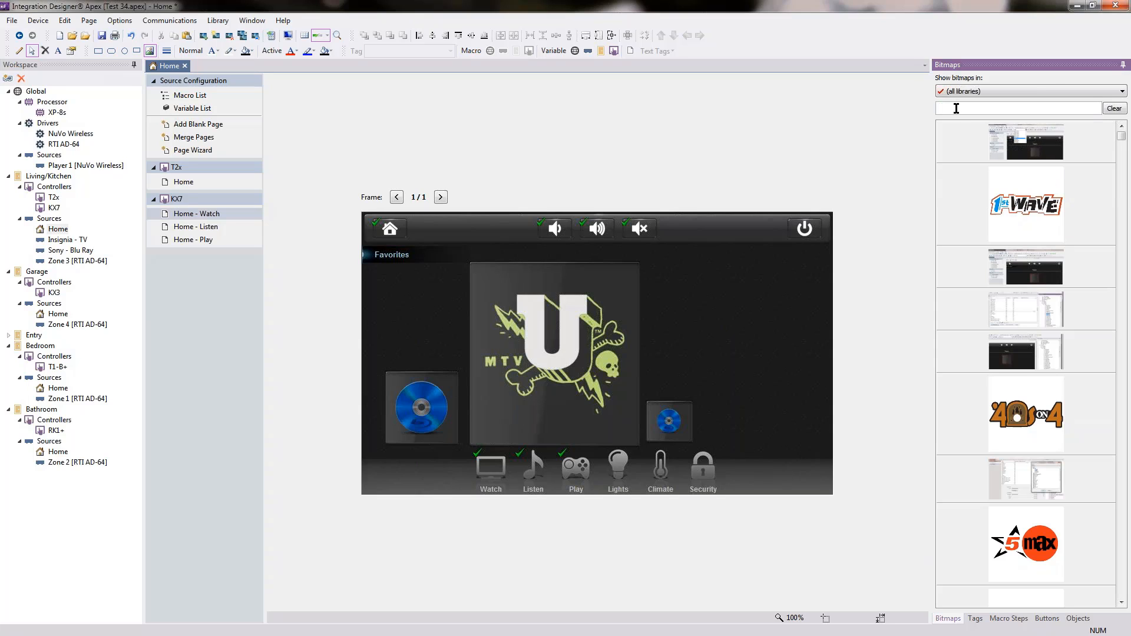
pyautogui.write('button')
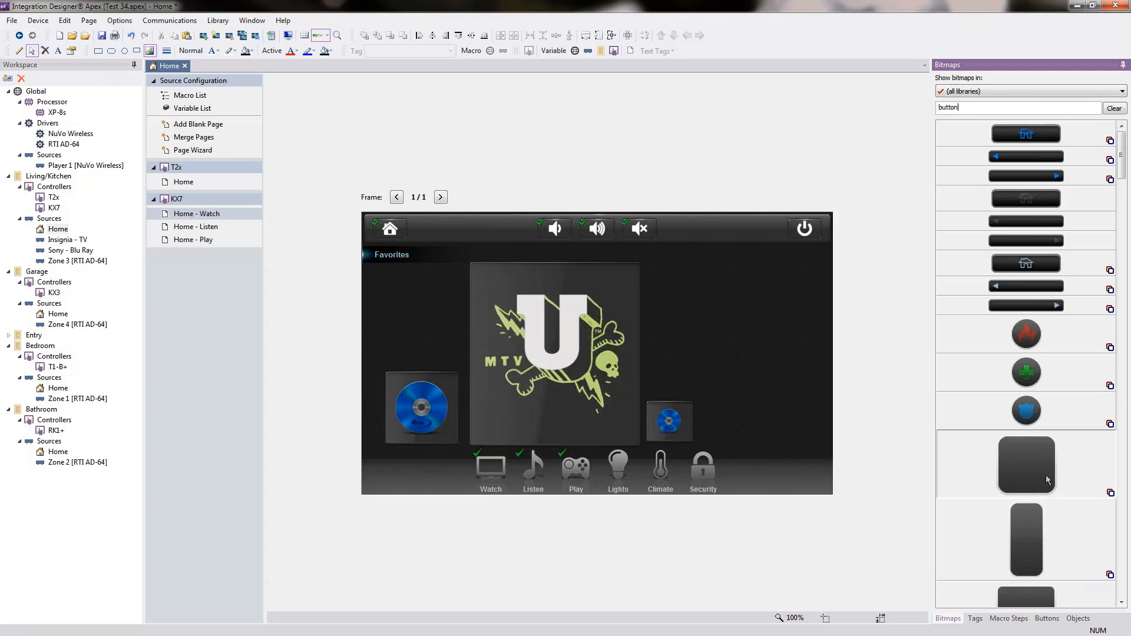
pyautogui.moveTo(1047, 480); pyautogui.dragTo(805, 255)
pyautogui.moveTo(746, 290); pyautogui.dragTo(734, 302)
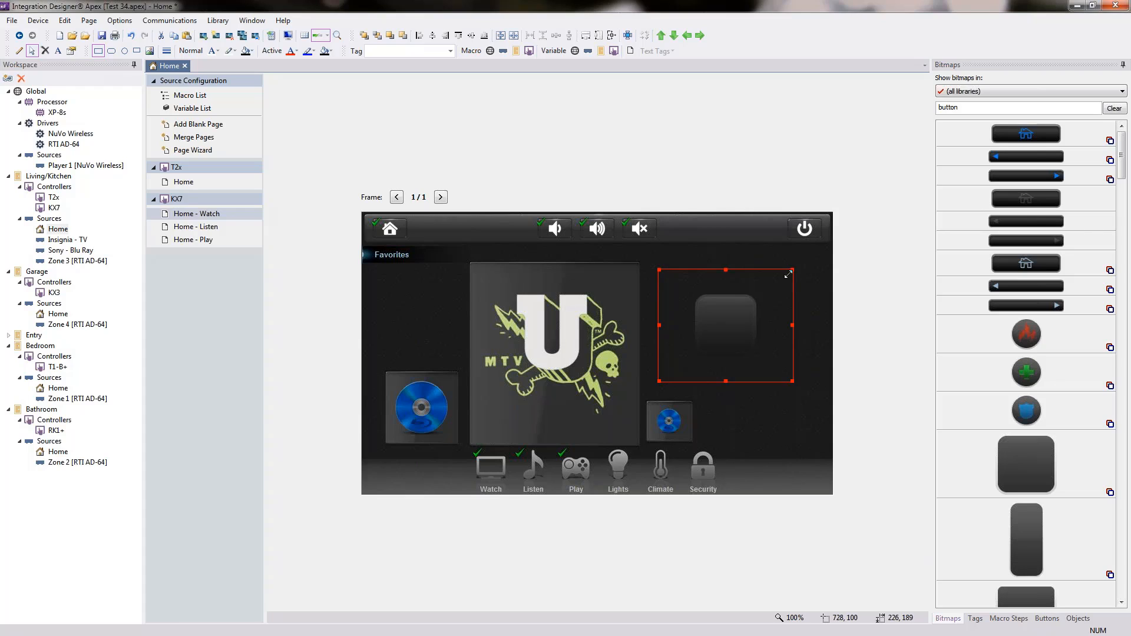
pyautogui.moveTo(789, 271)
pyautogui.mouseDown()
pyautogui.moveTo(687, 355)
pyautogui.moveTo(776, 264)
pyautogui.mouseUp()
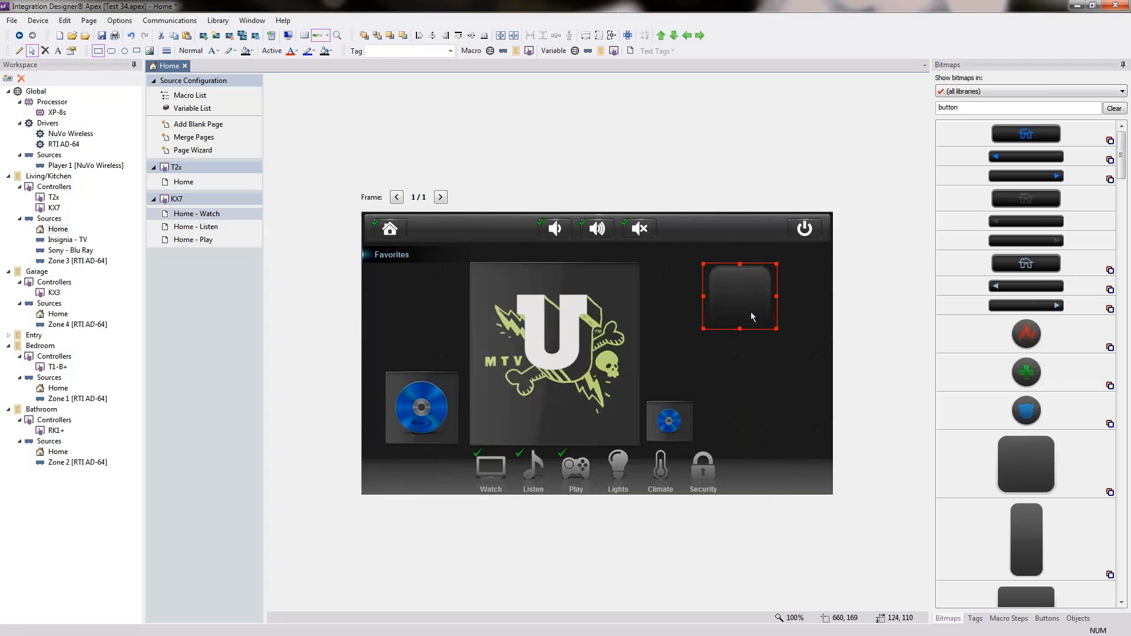
# Reshape the dark rounded button to about 141 × 80, move it slightly, and delete it from the page
pyautogui.click(327, 35)
pyautogui.click(349, 93)
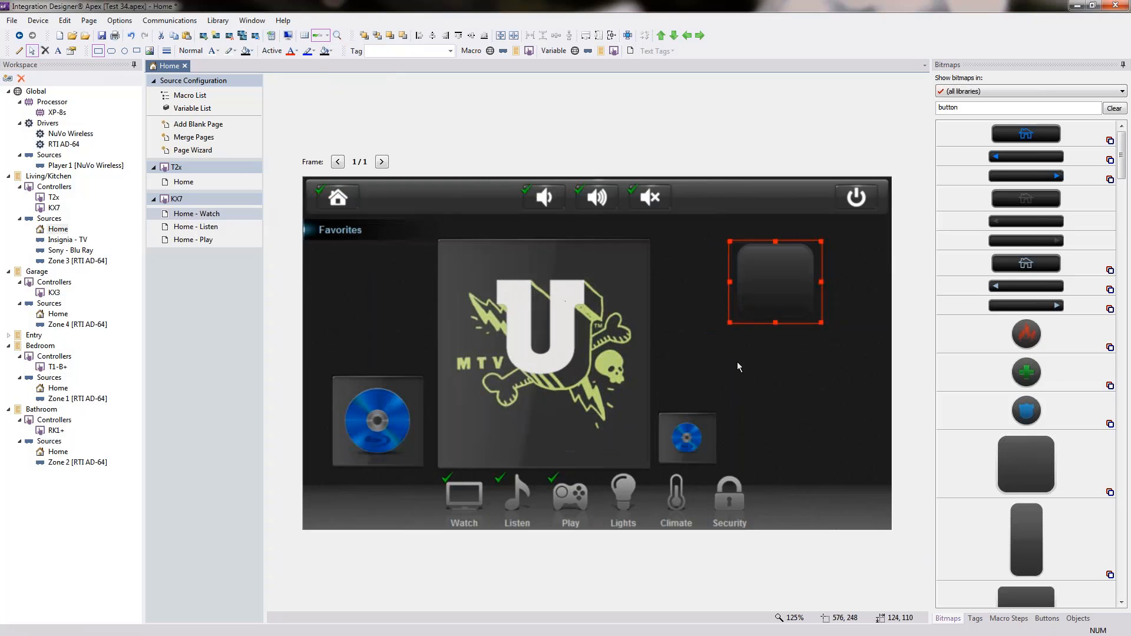
pyautogui.moveTo(821, 241); pyautogui.dragTo(836, 260)
pyautogui.moveTo(766, 298); pyautogui.dragTo(771, 313)
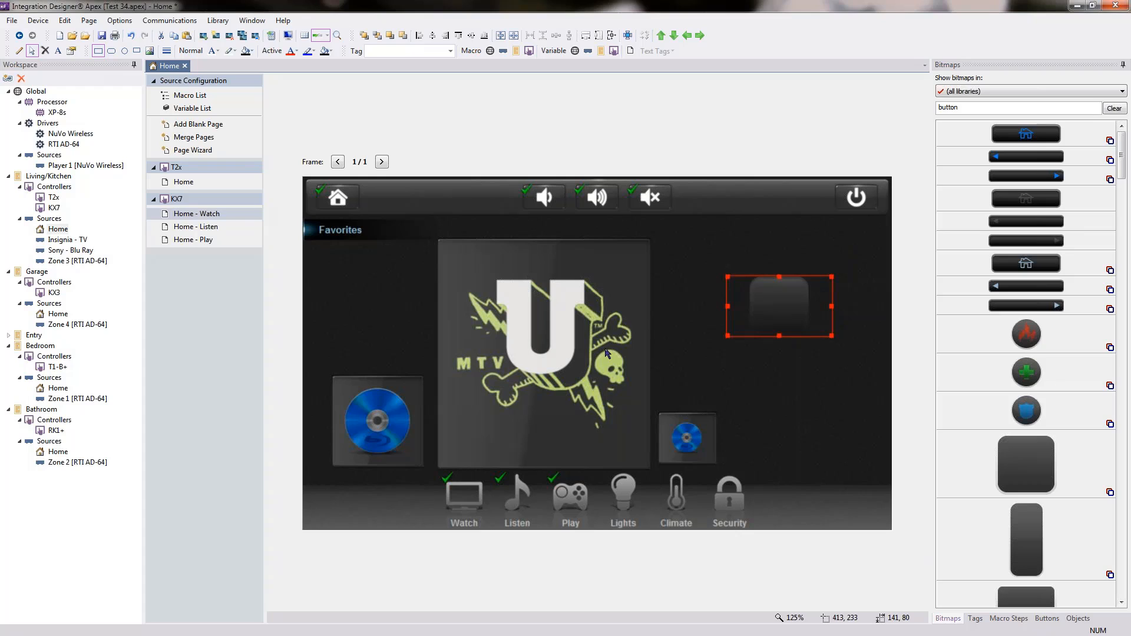
pyautogui.press('Delete')
# Search the bitmaps for "button" again and place the glossy black square button, about 146 × 139, right of the MTV U button
pyautogui.click(604, 267)
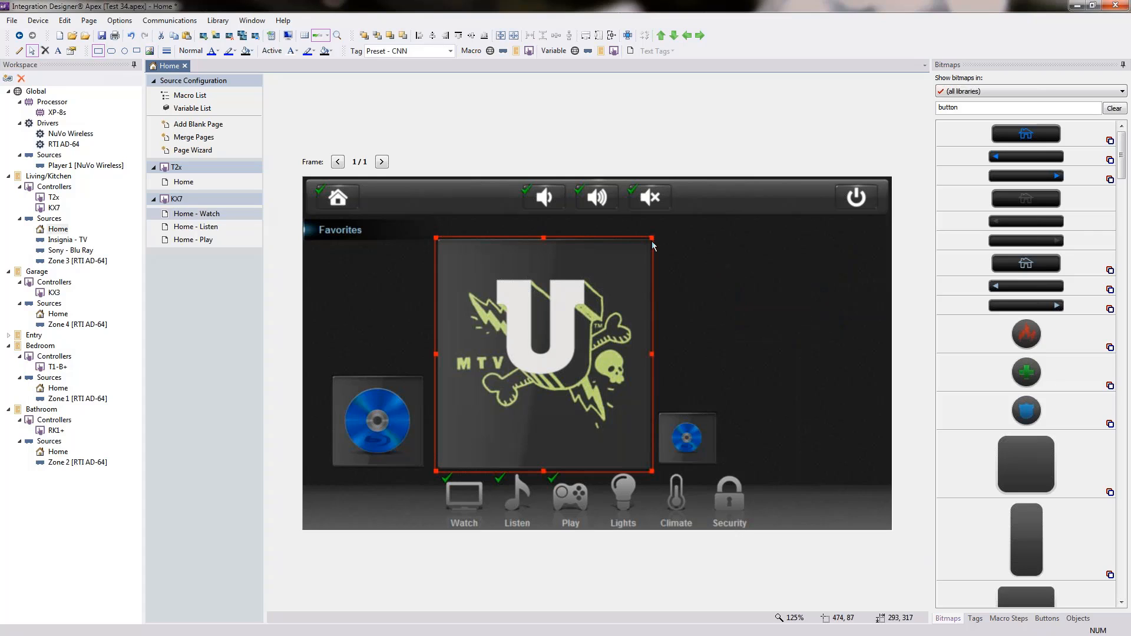
pyautogui.moveTo(971, 109); pyautogui.dragTo(827, 105)
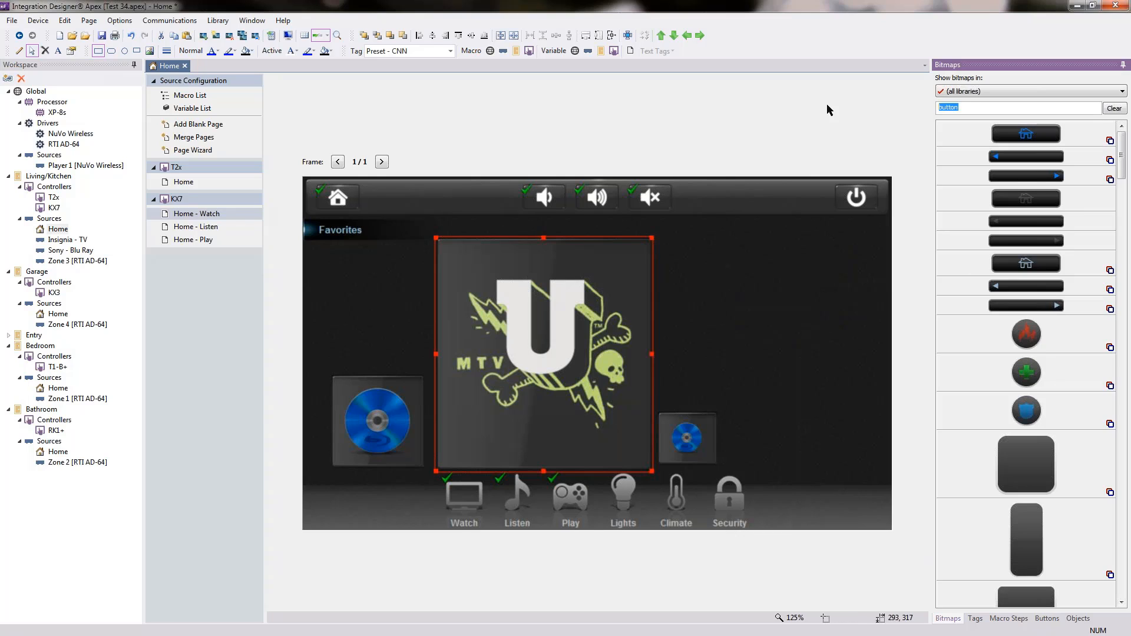
pyautogui.press('BackSpace')
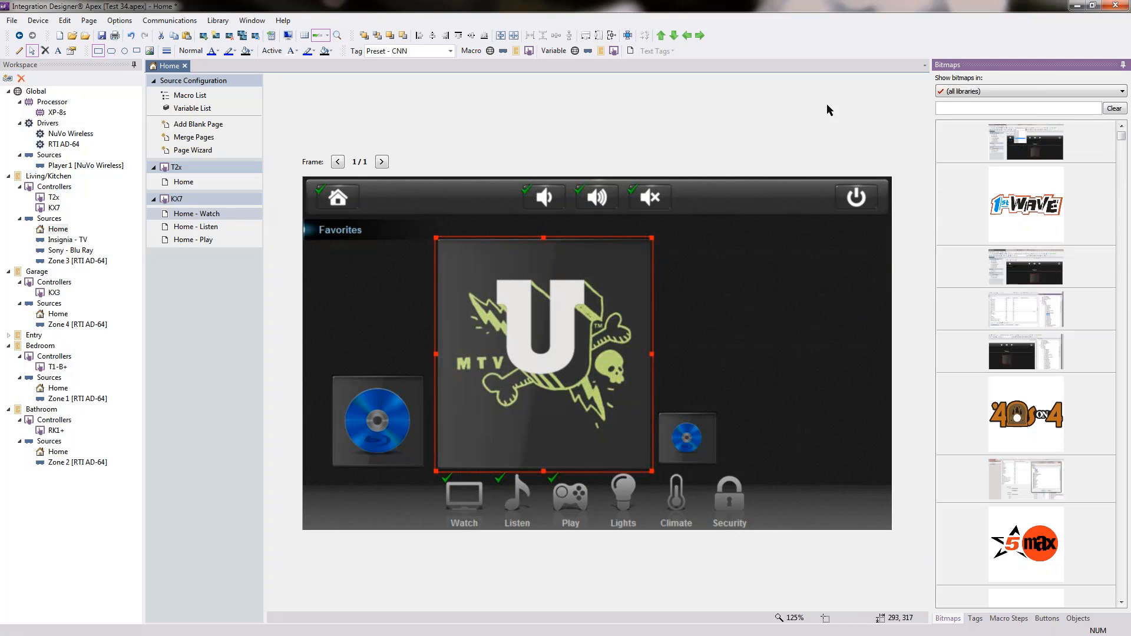
pyautogui.write('button')
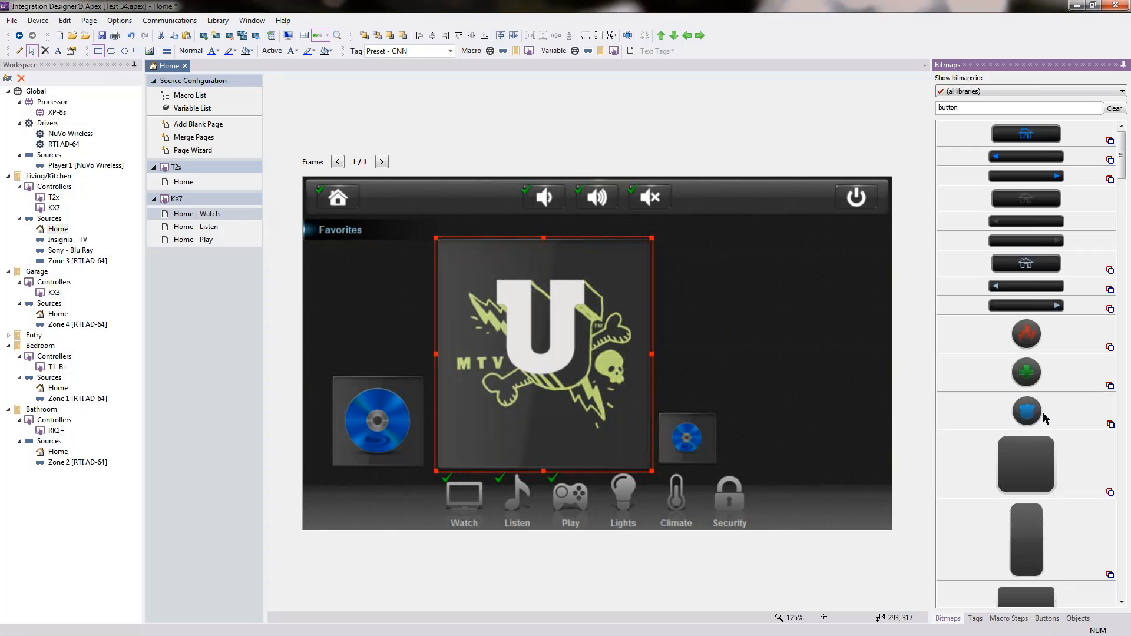
pyautogui.moveTo(1121, 140); pyautogui.dragTo(1124, 560)
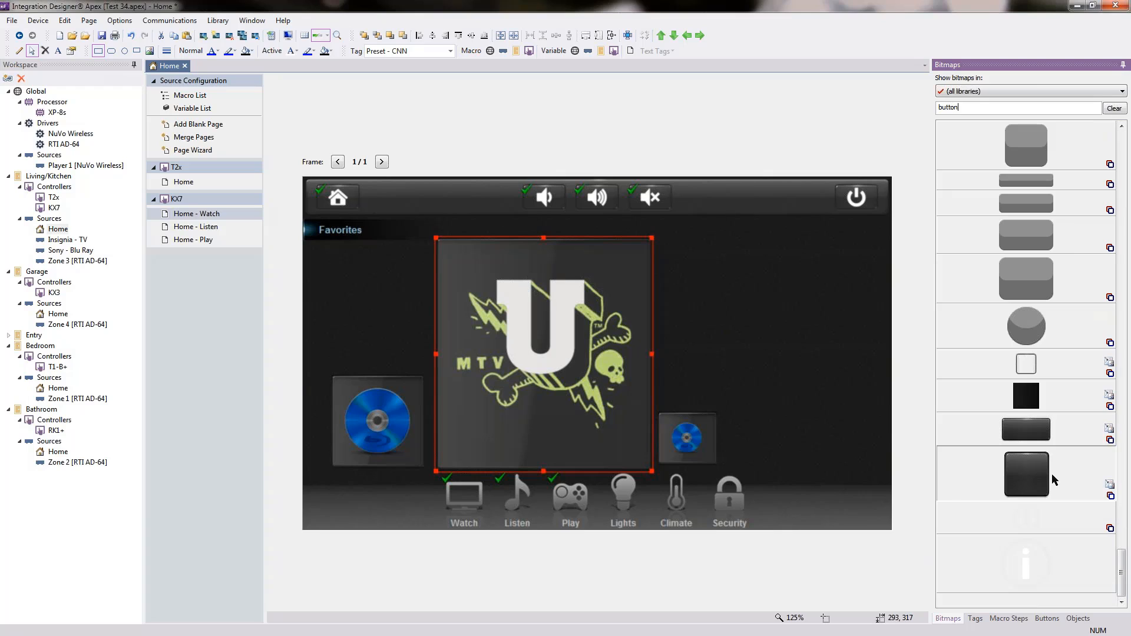
pyautogui.moveTo(1043, 457); pyautogui.dragTo(879, 467)
pyautogui.moveTo(836, 409); pyautogui.dragTo(744, 292)
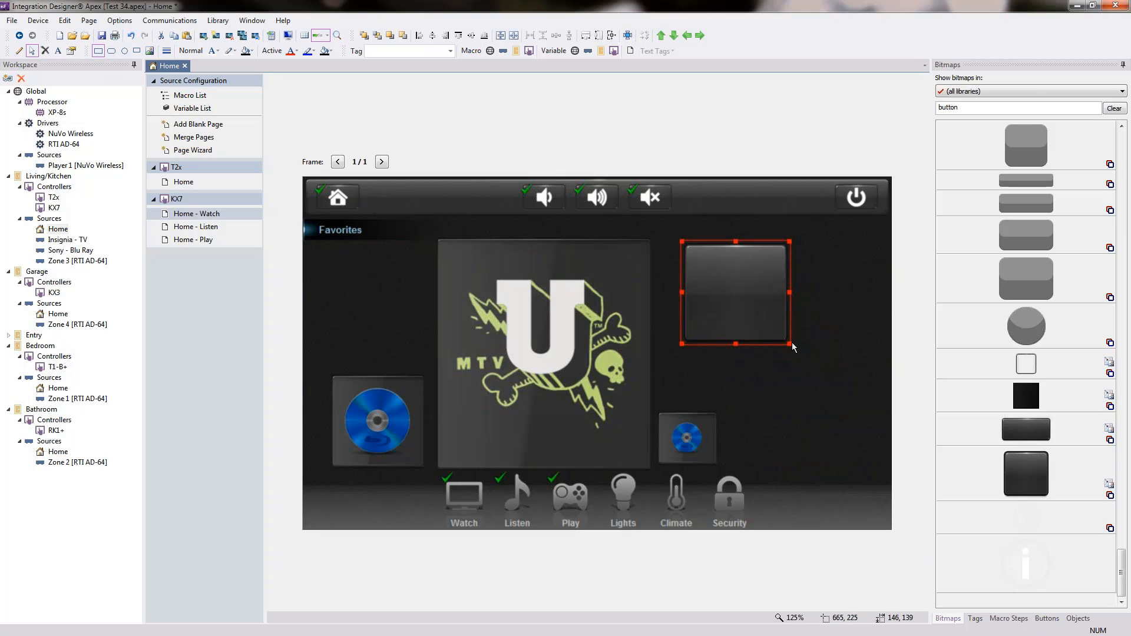
# Stretch the glossy black button to about 172 × 348, move it toward the page's right edge, and shrink it to about 96 × 59
pyautogui.moveTo(789, 343); pyautogui.dragTo(808, 498)
pyautogui.moveTo(759, 374); pyautogui.dragTo(813, 362)
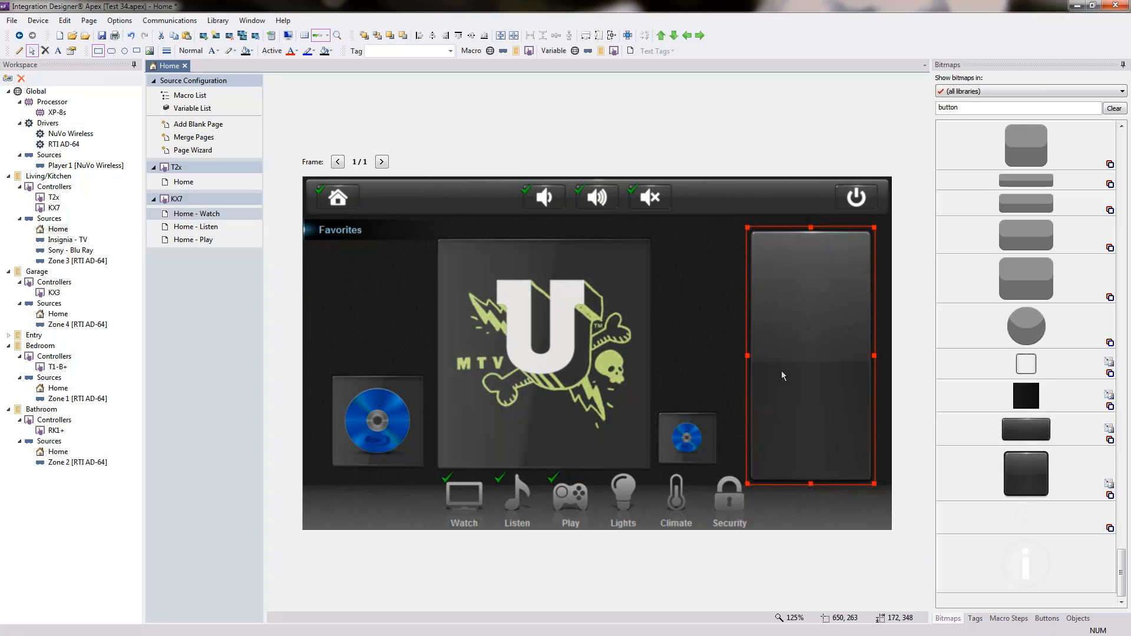
pyautogui.moveTo(747, 232); pyautogui.dragTo(803, 440)
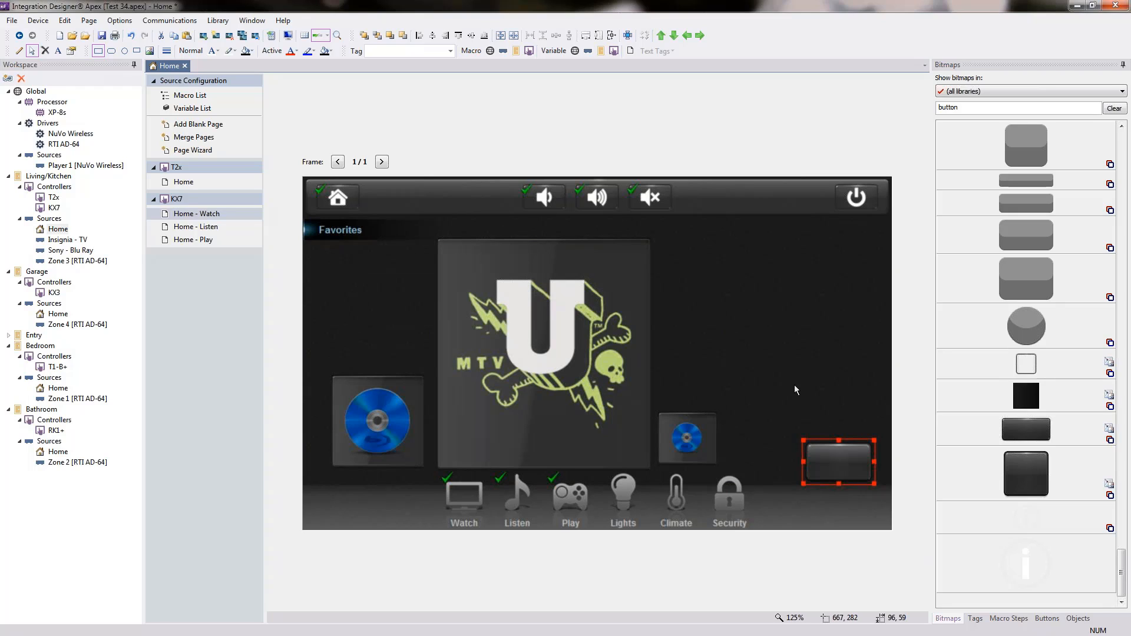
pyautogui.click(627, 372)
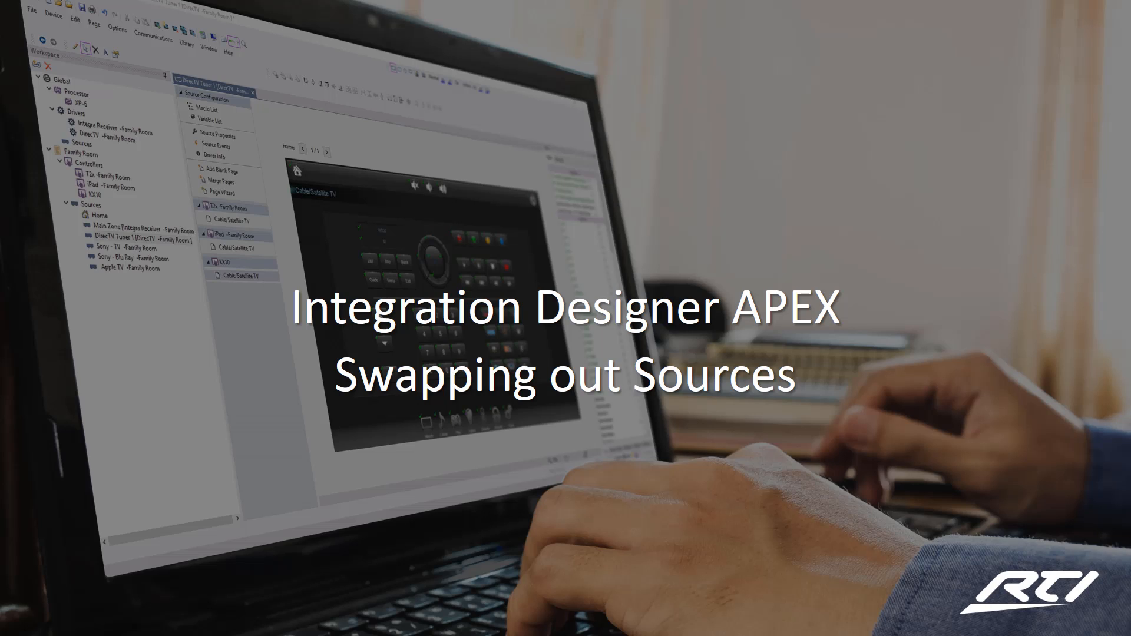